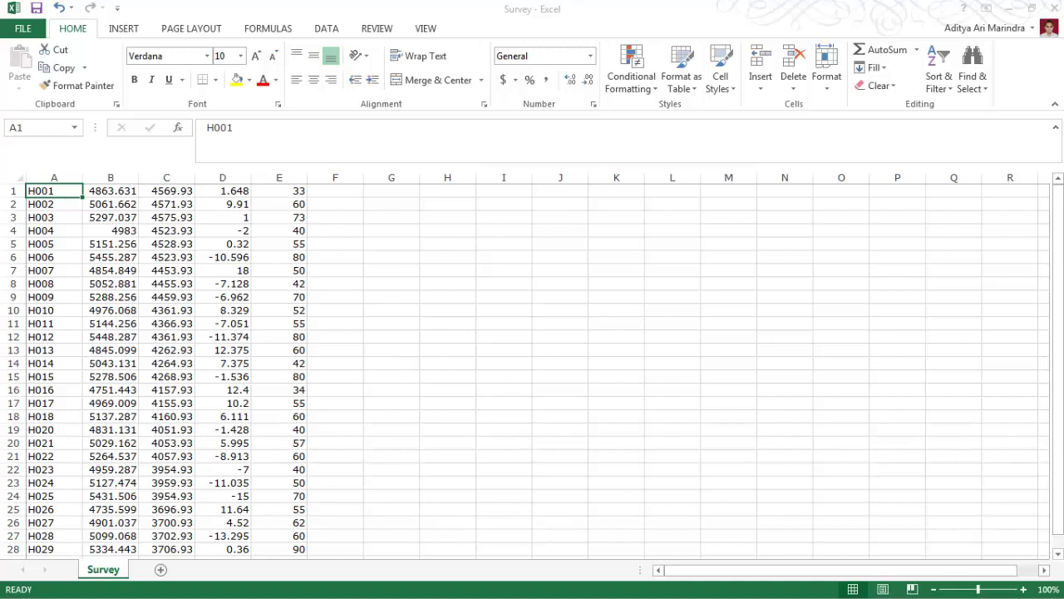
- Switch from the Survey workbook to the Book1 survey data ASCII format template
key("alt+Tab")
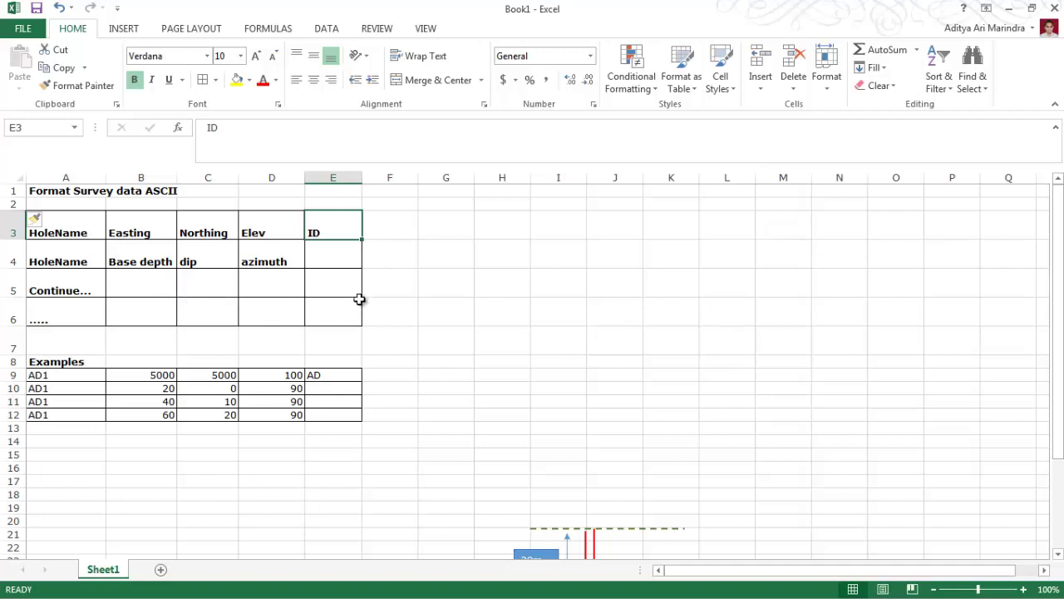
scroll(662, 360, "down", 4)
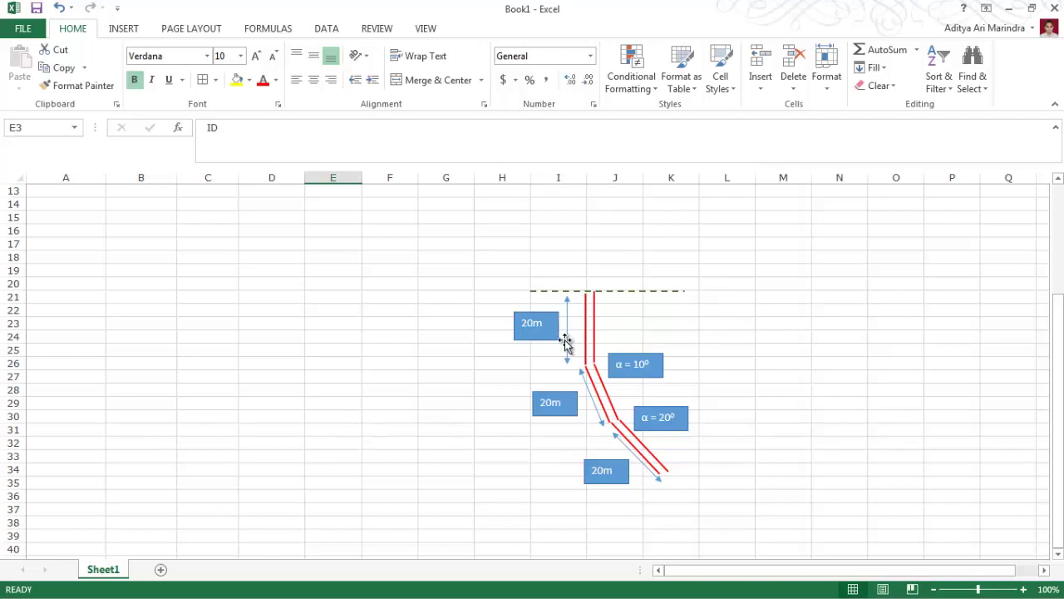
scroll(582, 349, "up", 3)
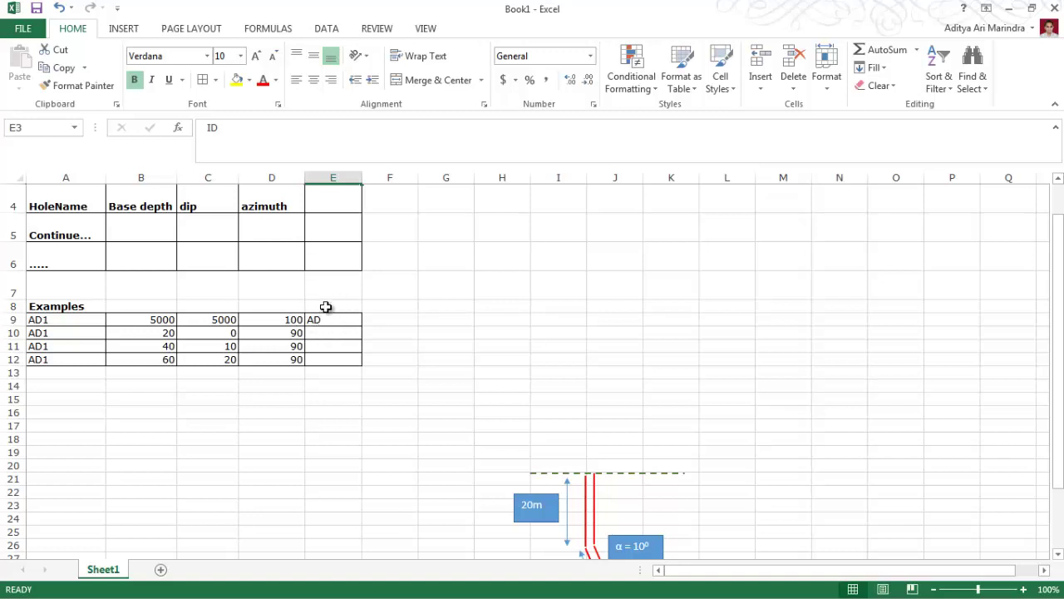
scroll(325, 307, "up", 1)
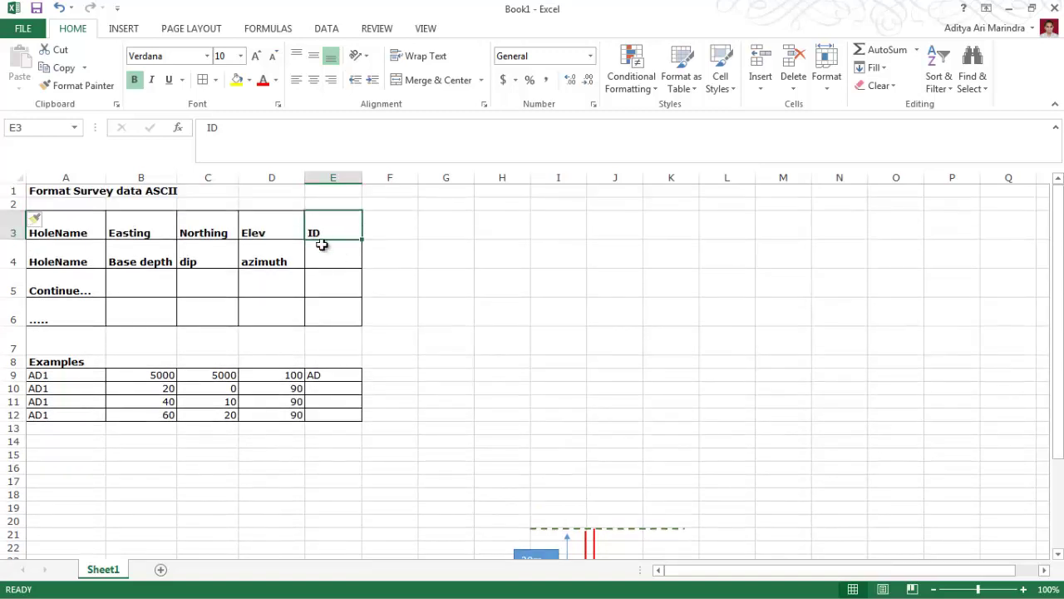
scroll(337, 373, "down", 1)
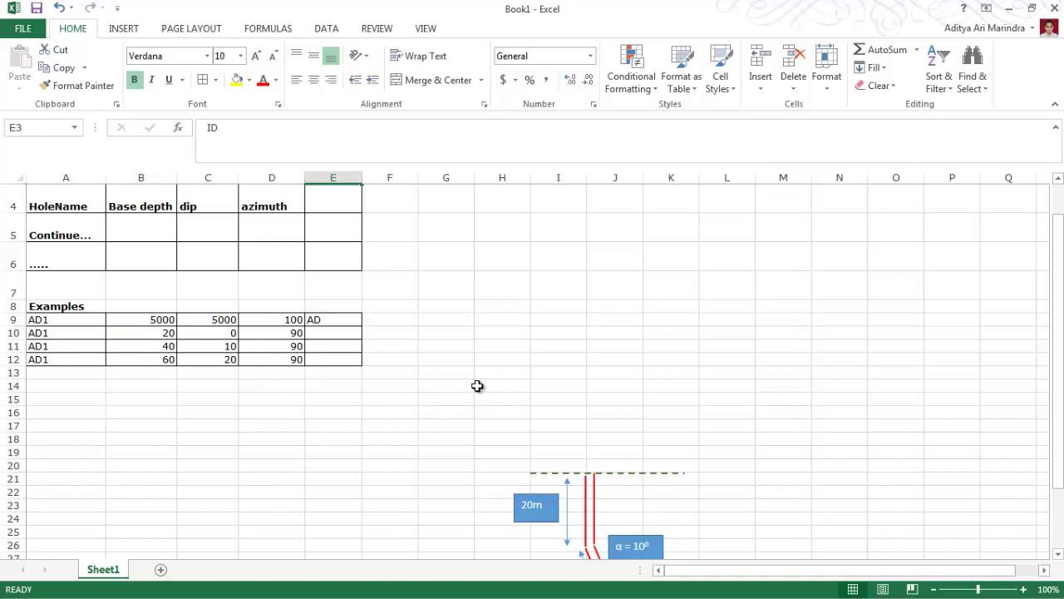
scroll(486, 387, "down", 1)
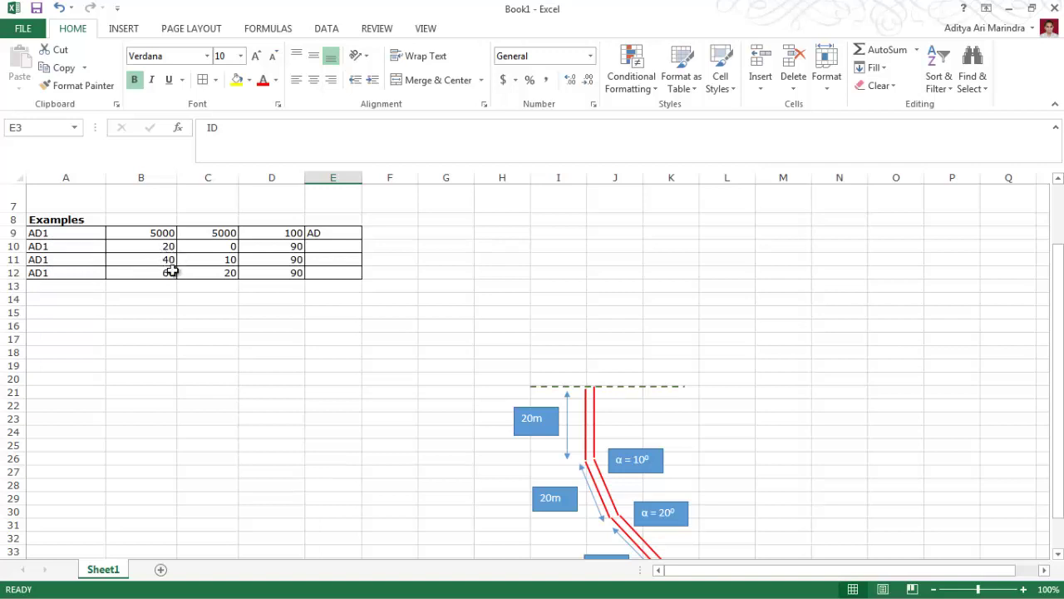
scroll(555, 362, "down", 1)
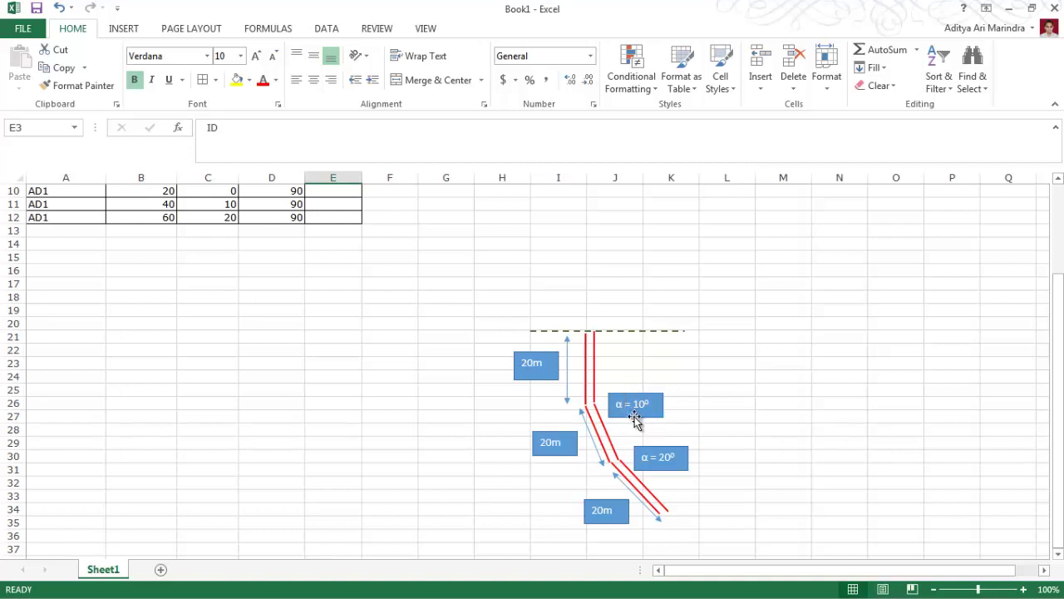
scroll(632, 412, "up", 1)
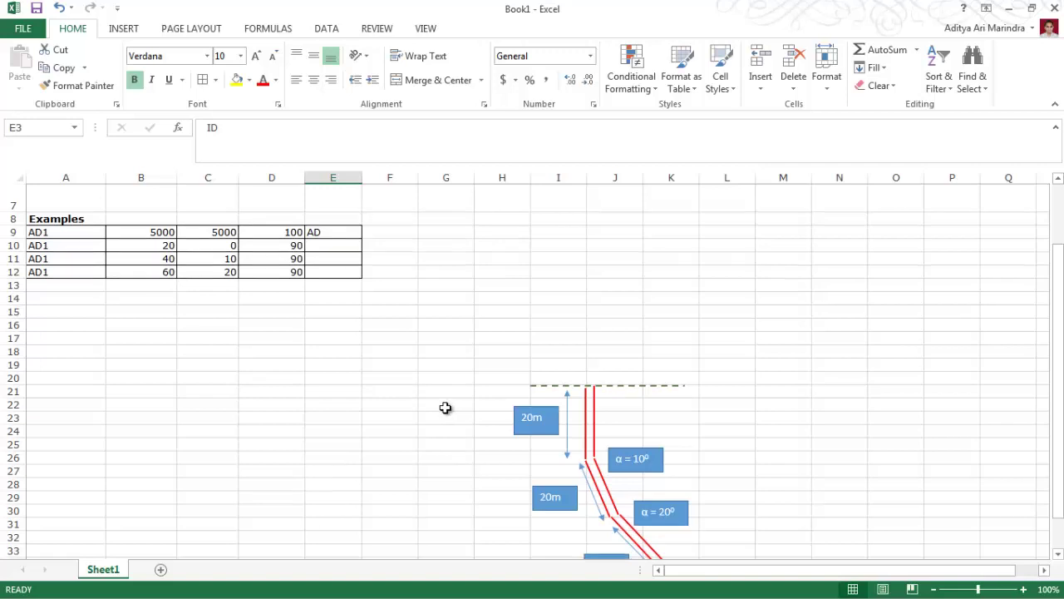
scroll(446, 408, "down", 1)
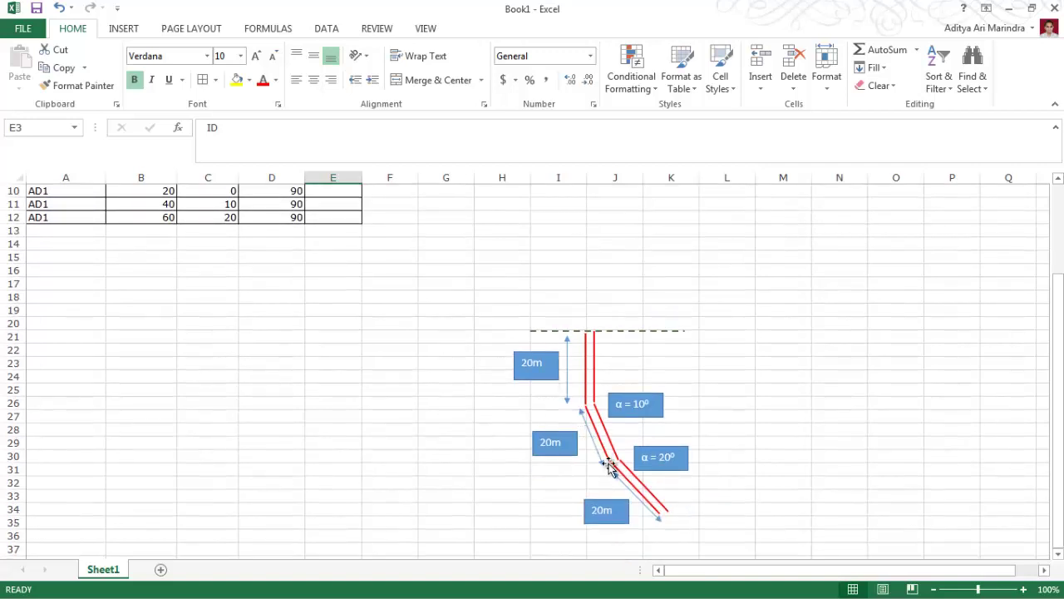
scroll(387, 373, "up", 1)
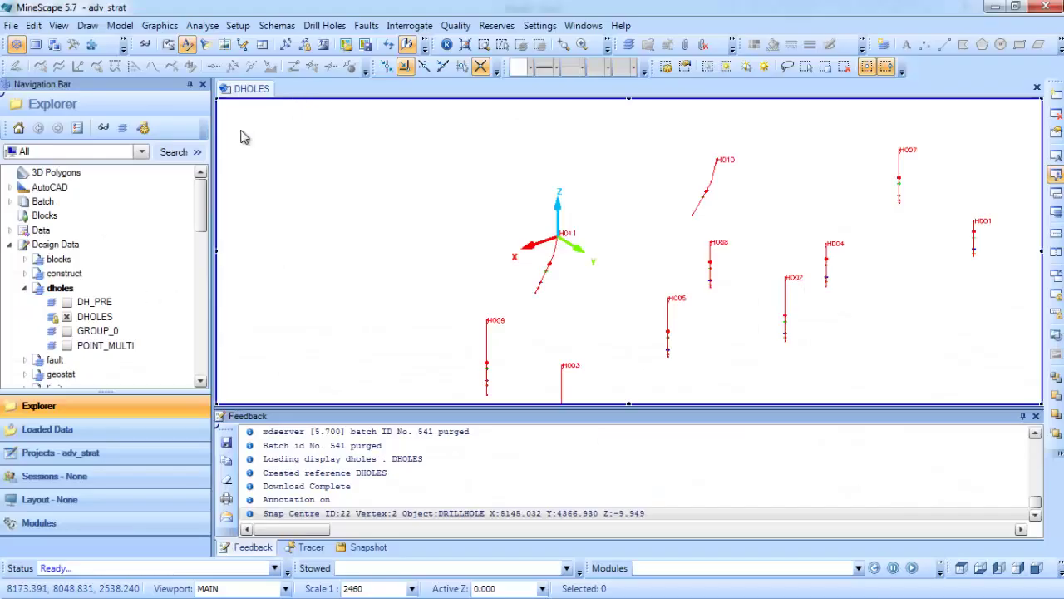
- Untick DHOLES and open Import Drill Holes with survey file Survey_inc.txt and format surv_inc
left_click(67, 317)
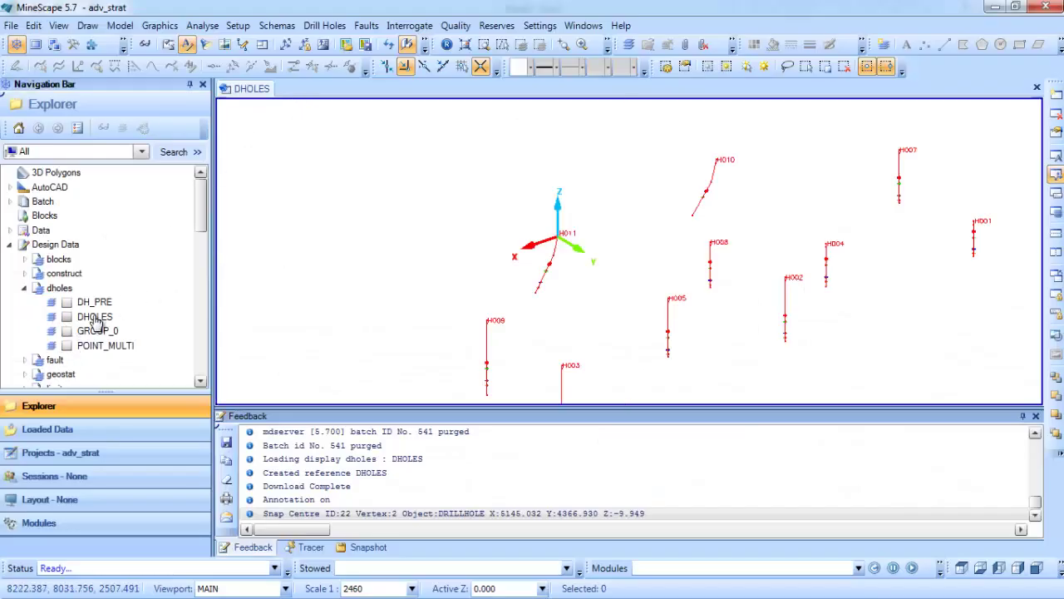
left_click(325, 25)
mouse_move(344, 104)
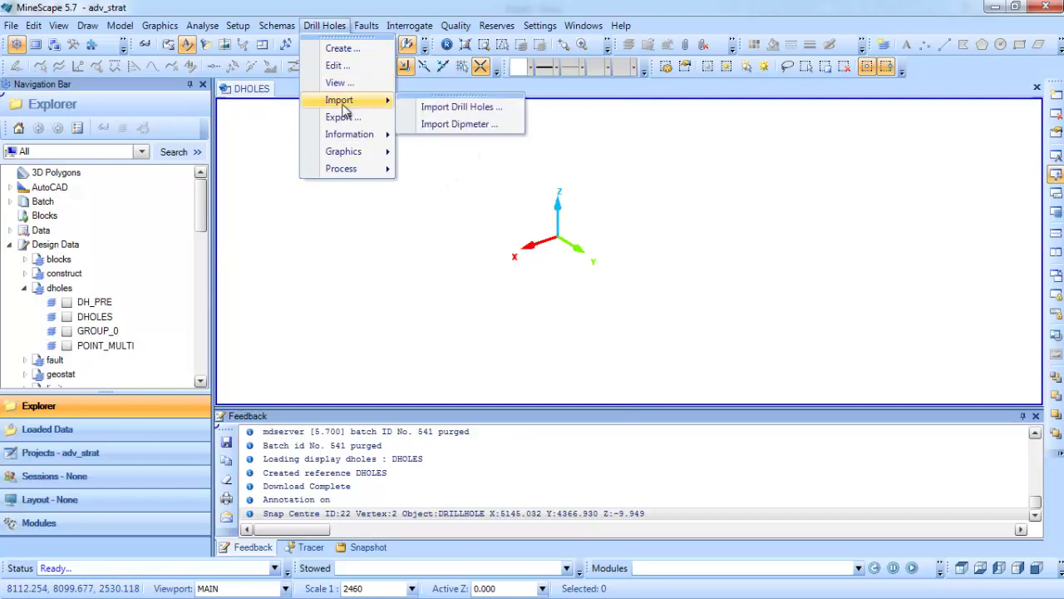
left_click(437, 113)
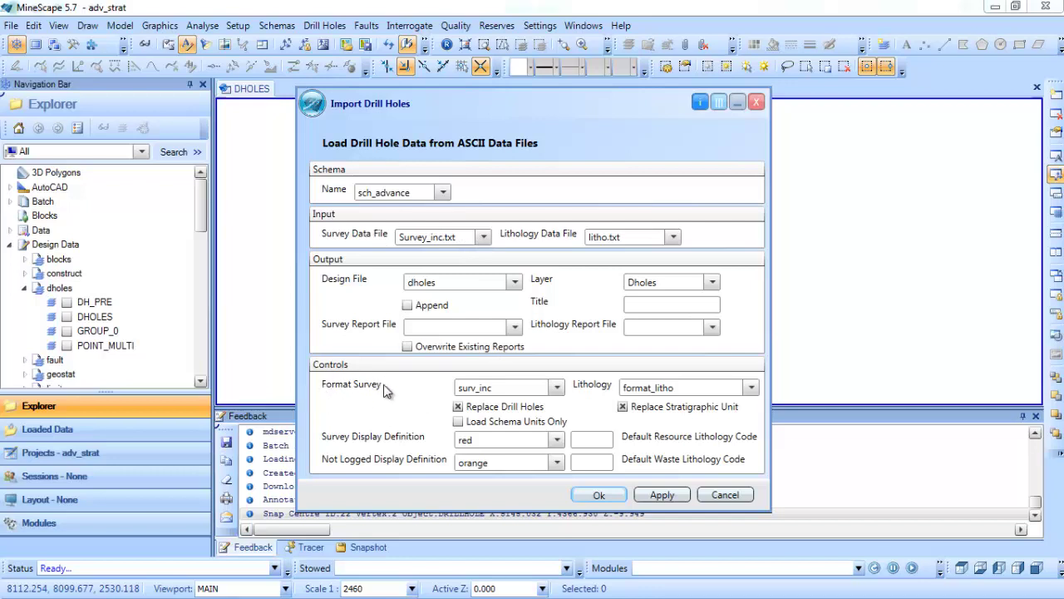
- Open the surv_inc Survey Format Spec for editing beside the import dialog, then return to Excel
right_click(501, 393)
left_click(535, 238)
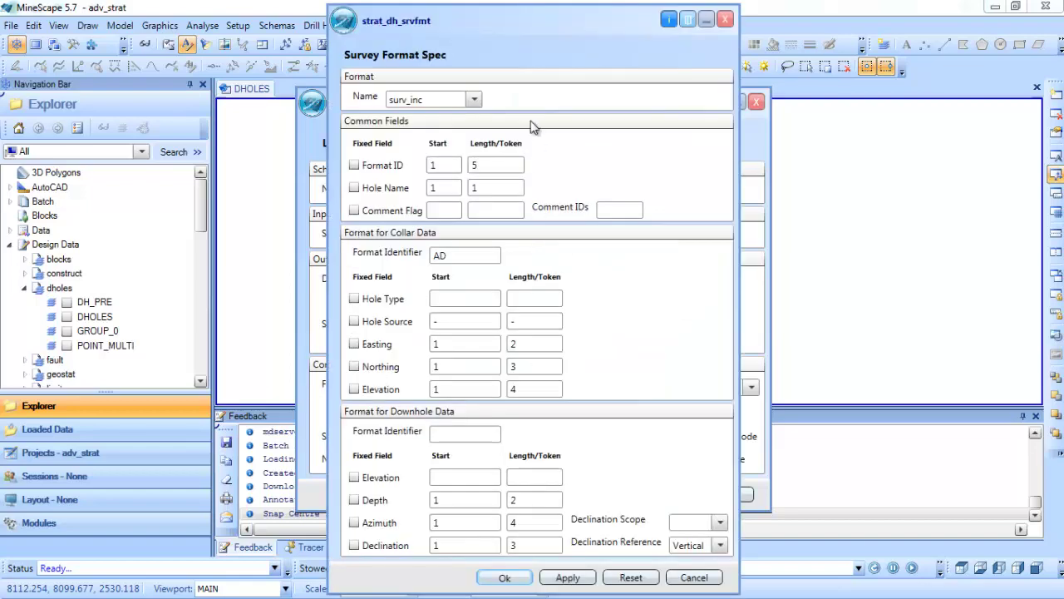
left_click_drag(489, 19, 711, 15)
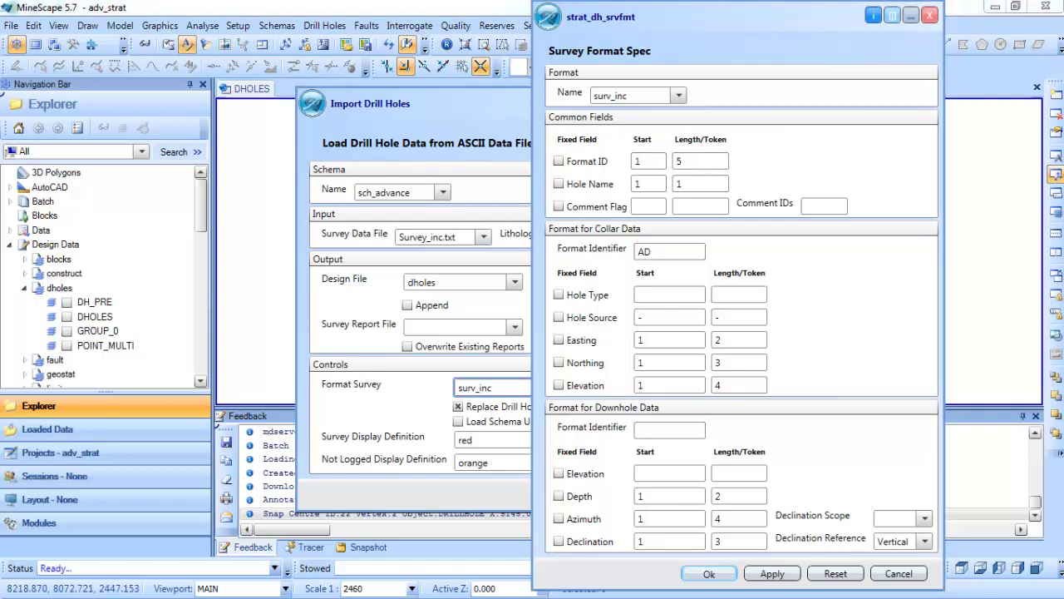
key("alt+Tab")
scroll(304, 327, "up", 1)
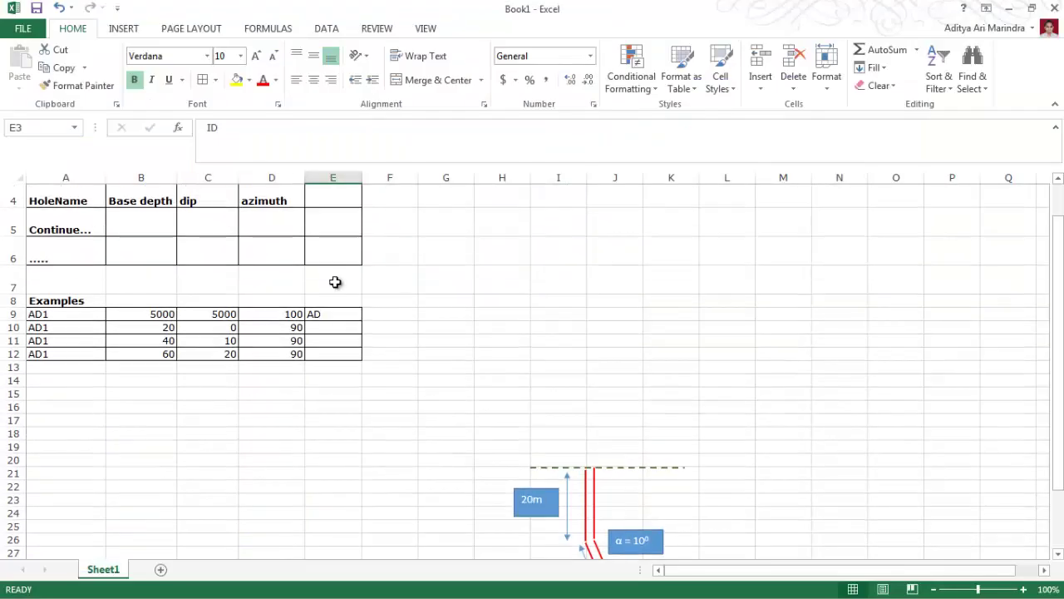
- Check the AD collar identifier in cell E9, then return to the surv_inc spec
left_click(344, 317)
scroll(329, 314, "up", 1)
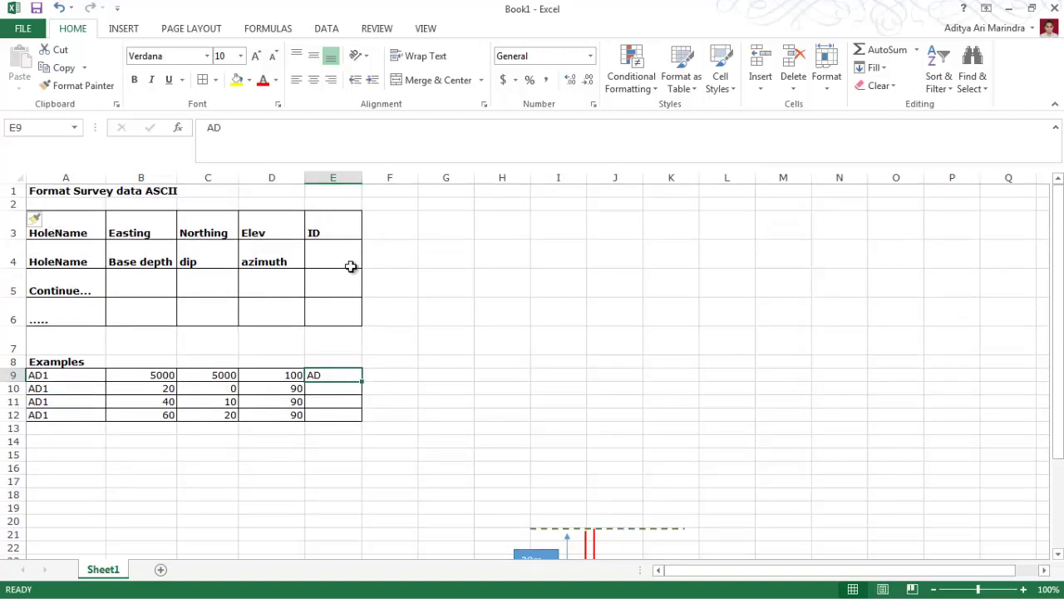
key("alt+Tab")
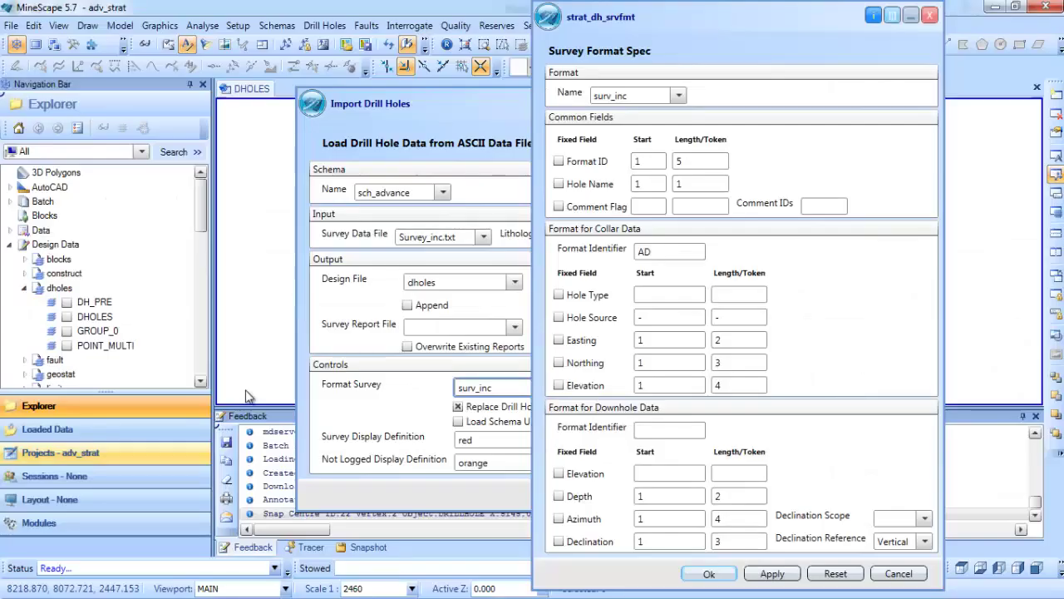
- Review the Format ID and Hole Name start and length fields, then switch to Excel
left_click(646, 161)
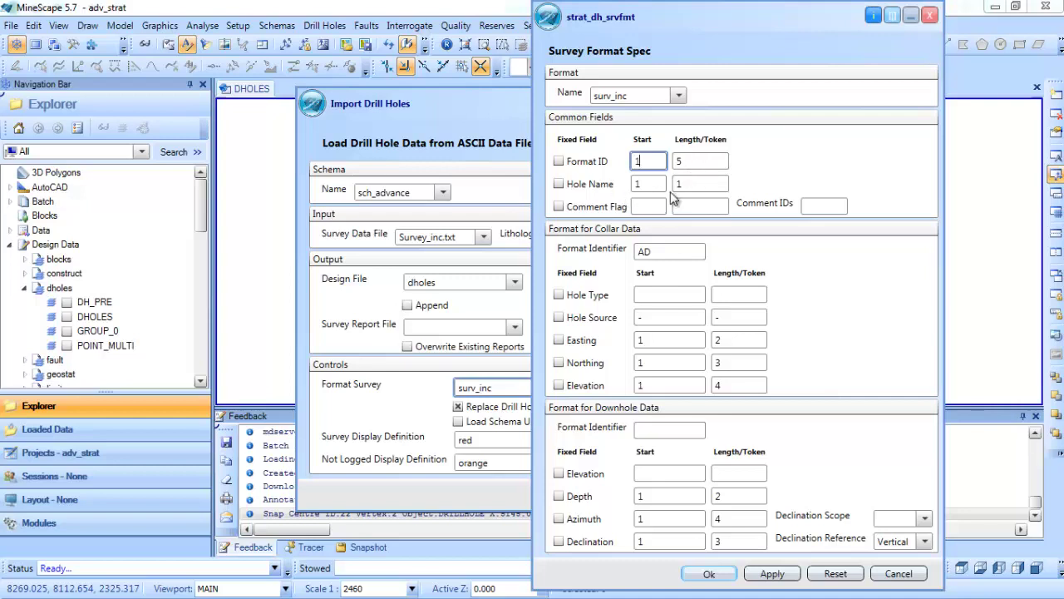
left_click(647, 186)
left_click(682, 186)
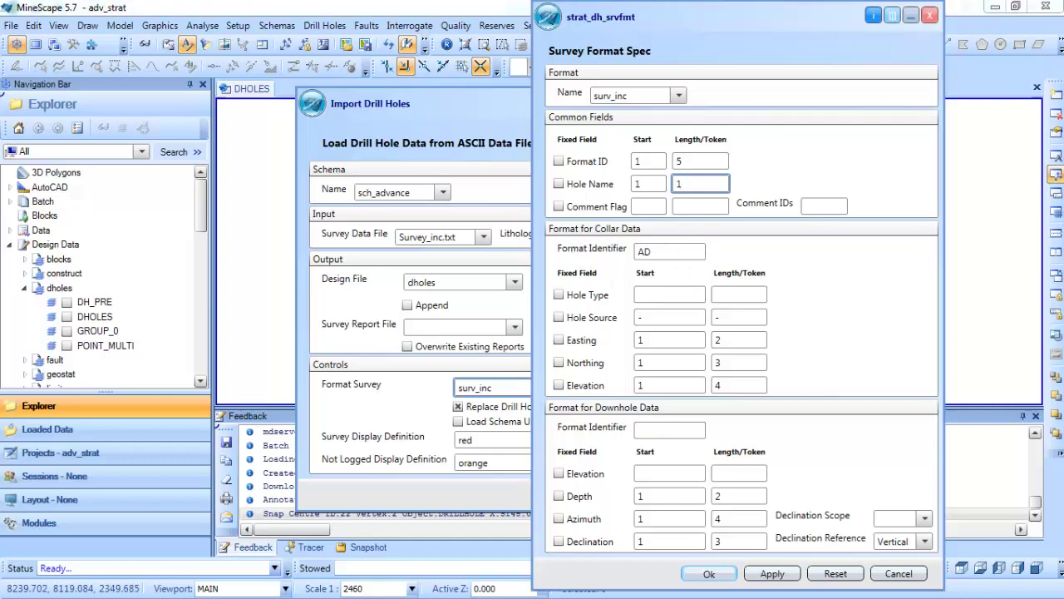
key("alt+Tab")
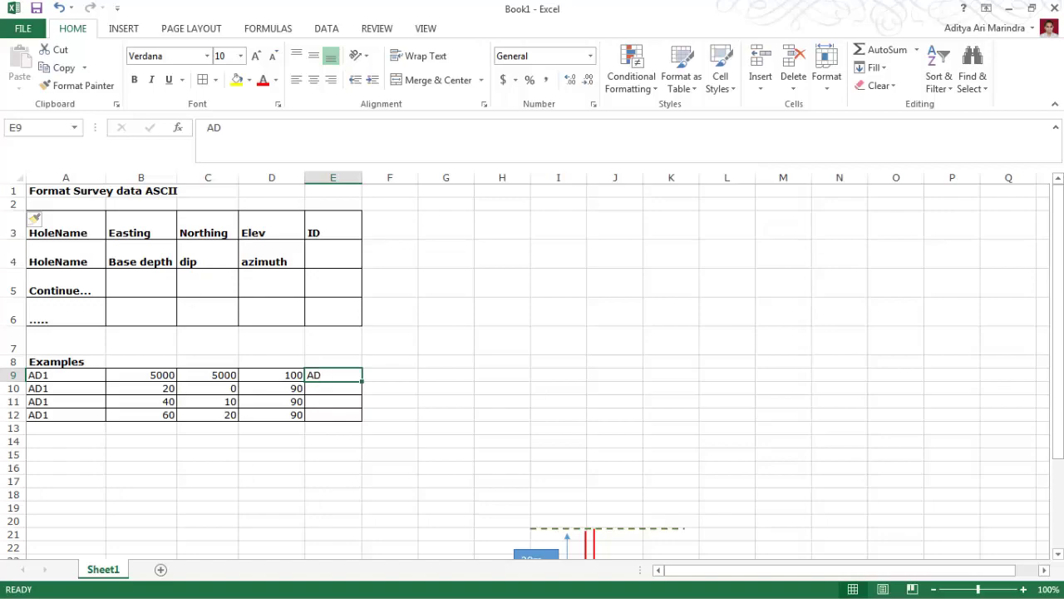
- Compare the example depths 20, 40, 60, dips 0, 10, 20 and azimuth 90 in B10:D12
key("alt+Tab")
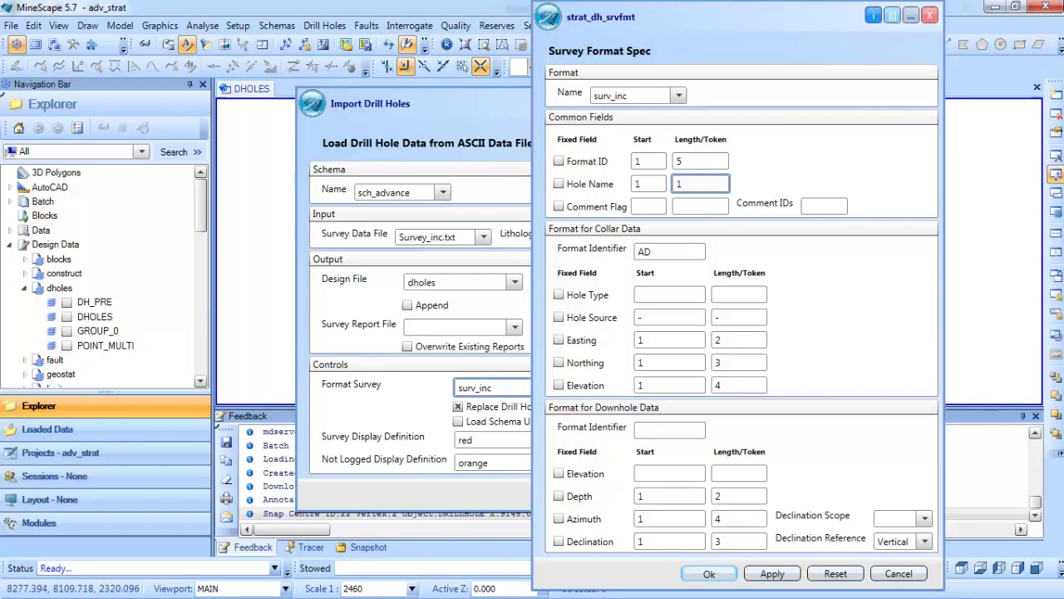
key("alt+Tab")
scroll(163, 345, "down", 1)
left_click_drag(162, 334, 161, 360)
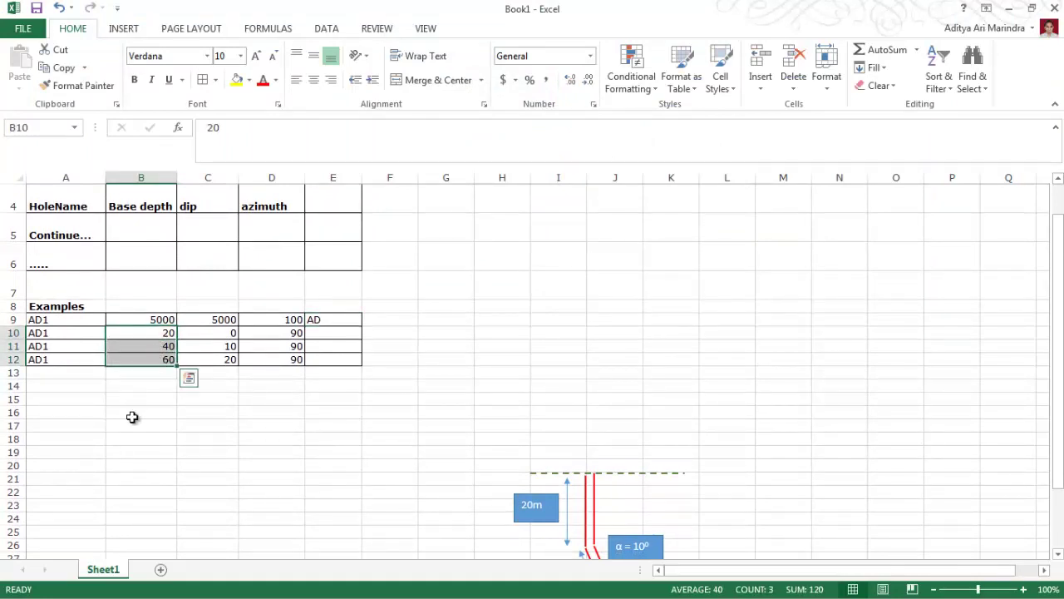
left_click_drag(214, 334, 214, 360)
left_click_drag(274, 335, 273, 358)
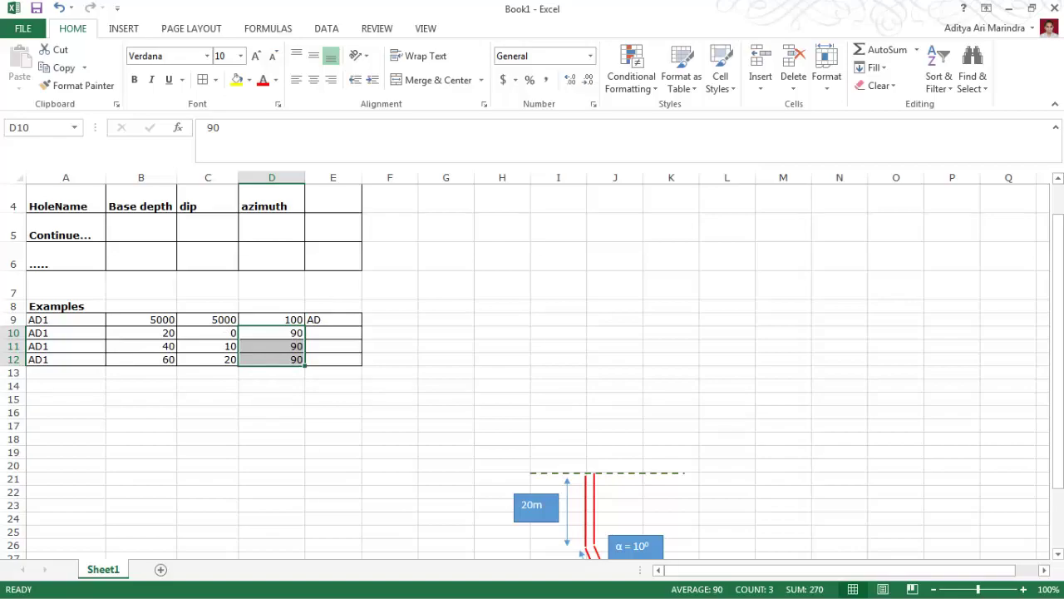
key("alt+Tab")
- Check depth, declination and azimuth token fields, keep Vertical declination reference, and cancel unchanged
left_click(724, 495)
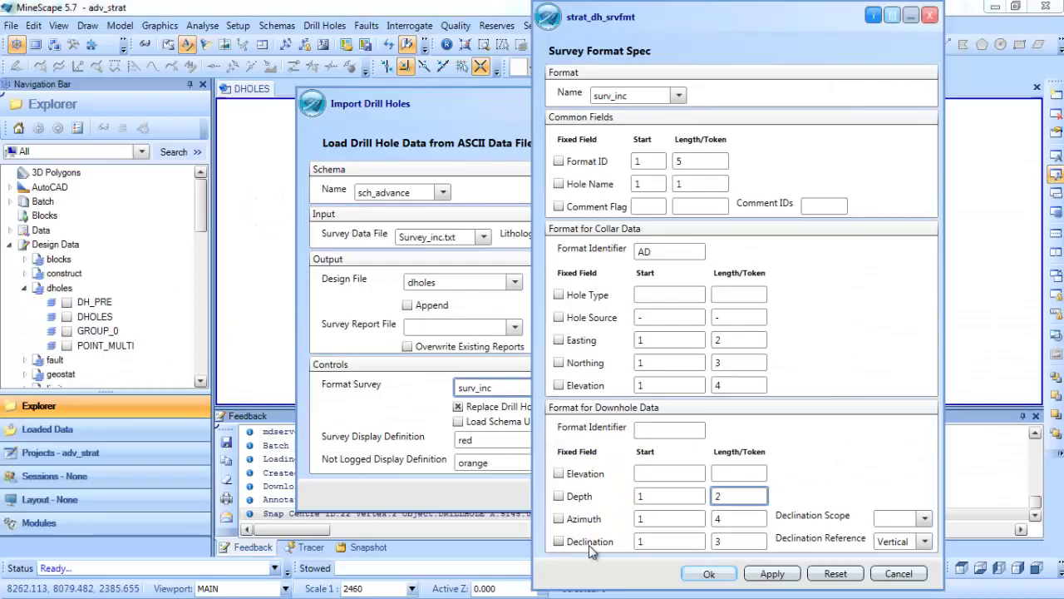
left_click(735, 540)
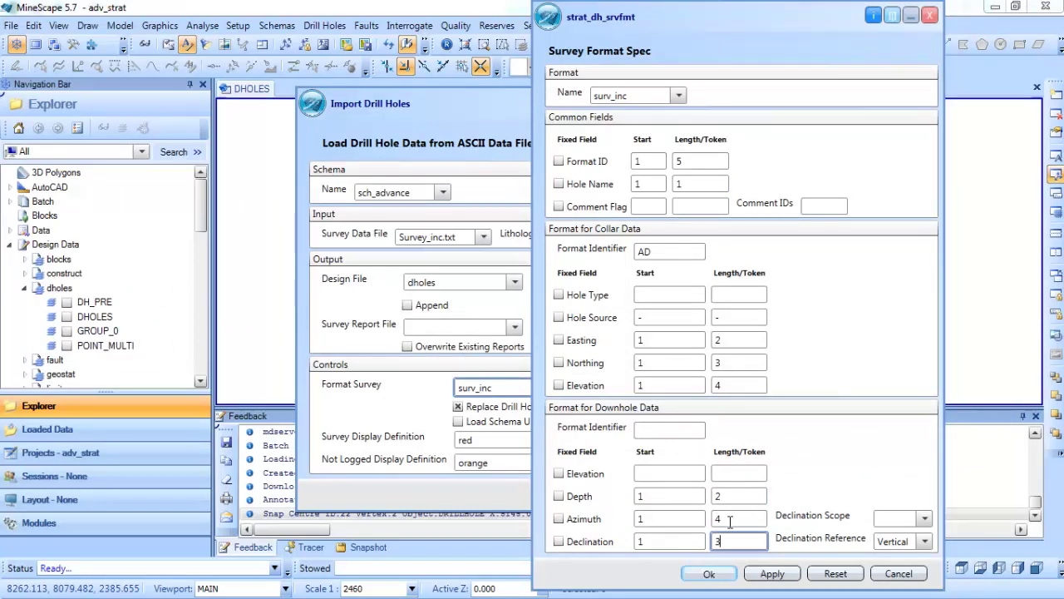
left_click(720, 518)
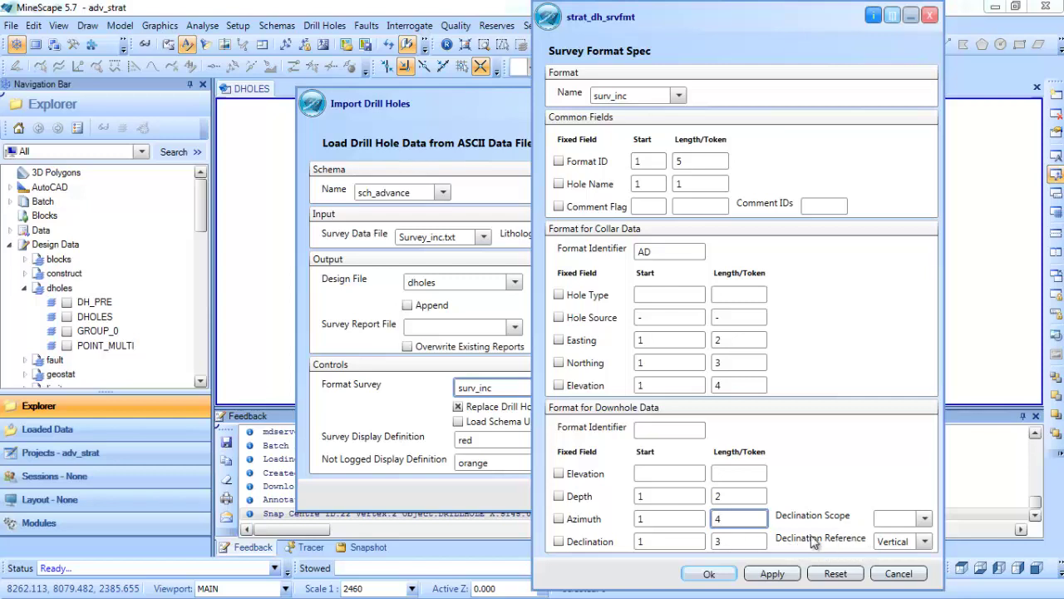
left_click(925, 544)
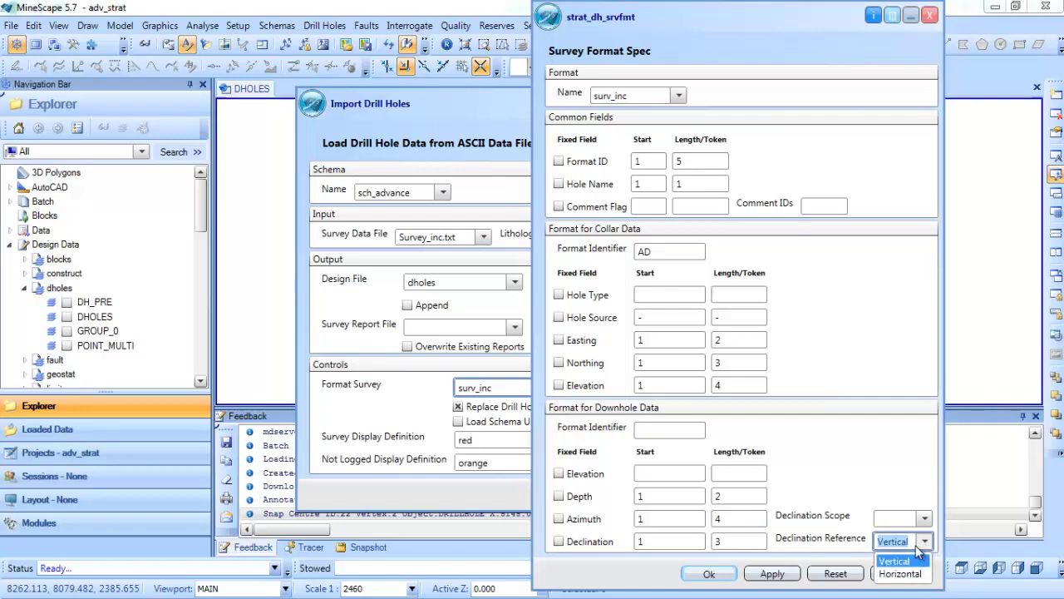
left_click(915, 546)
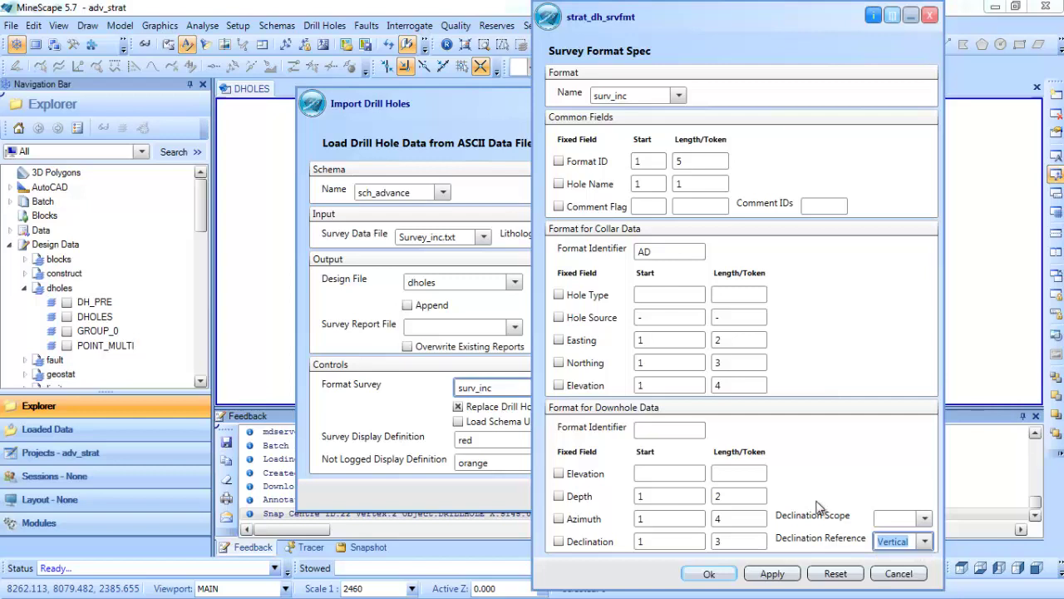
left_click(899, 572)
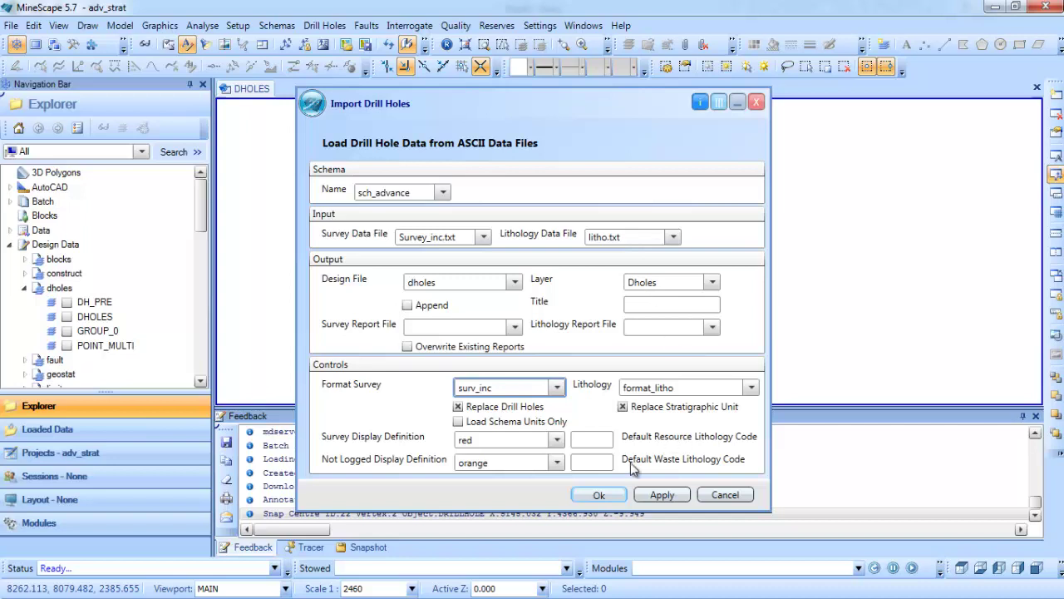
- Cancel the import, fit the plan view, and tick DHOLES to display holes H001–H011
left_click(724, 494)
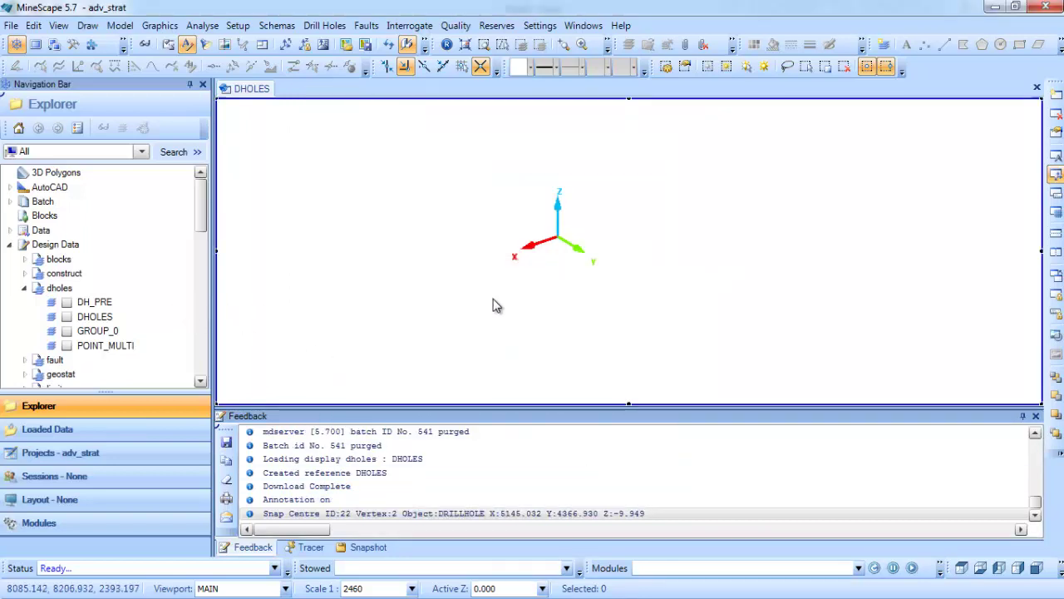
key("f")
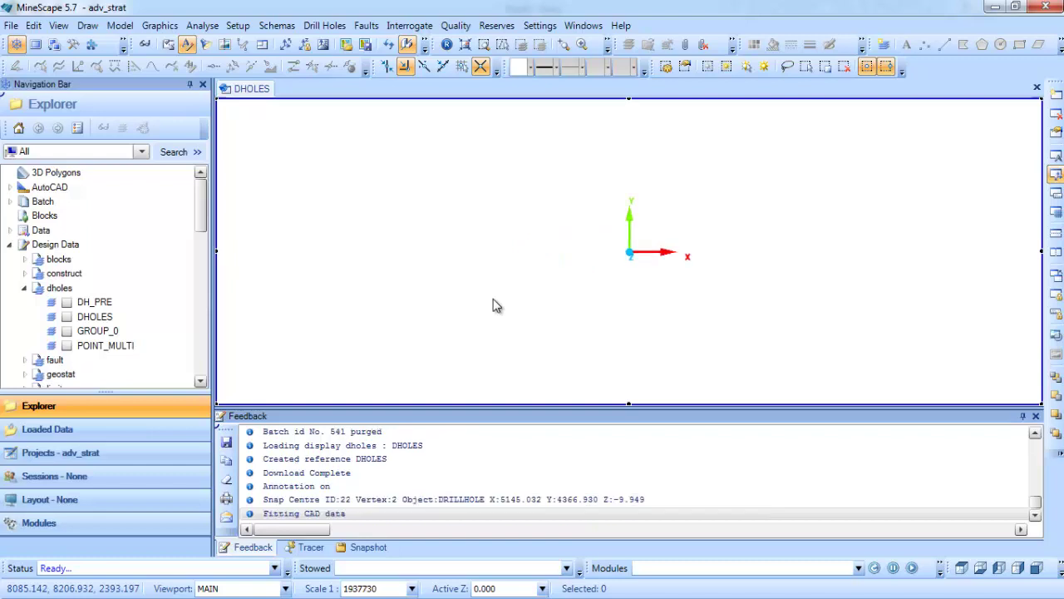
left_click(66, 318)
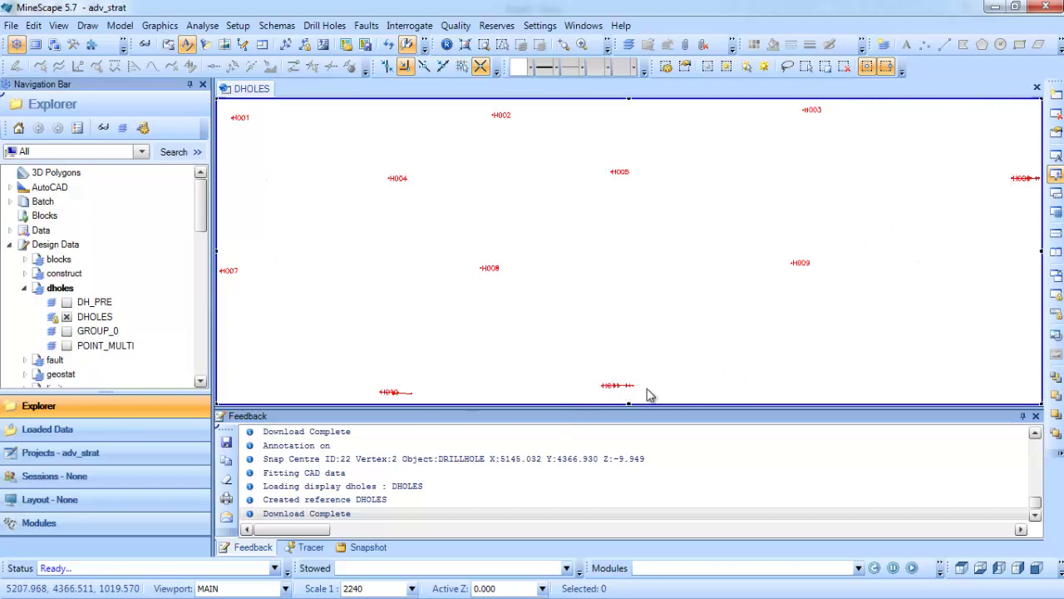
- Orbit and zoom around hole H011 to show inclined holes H006 and H011 in 3D
left_click(605, 391)
left_click_drag(605, 388, 606, 235)
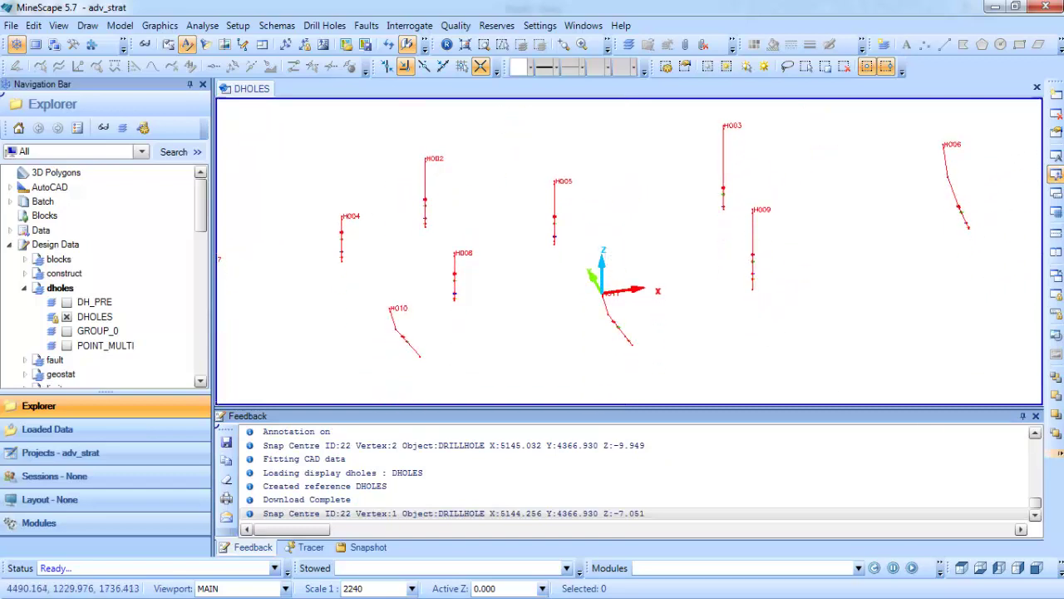
scroll(530, 340, "up", 2)
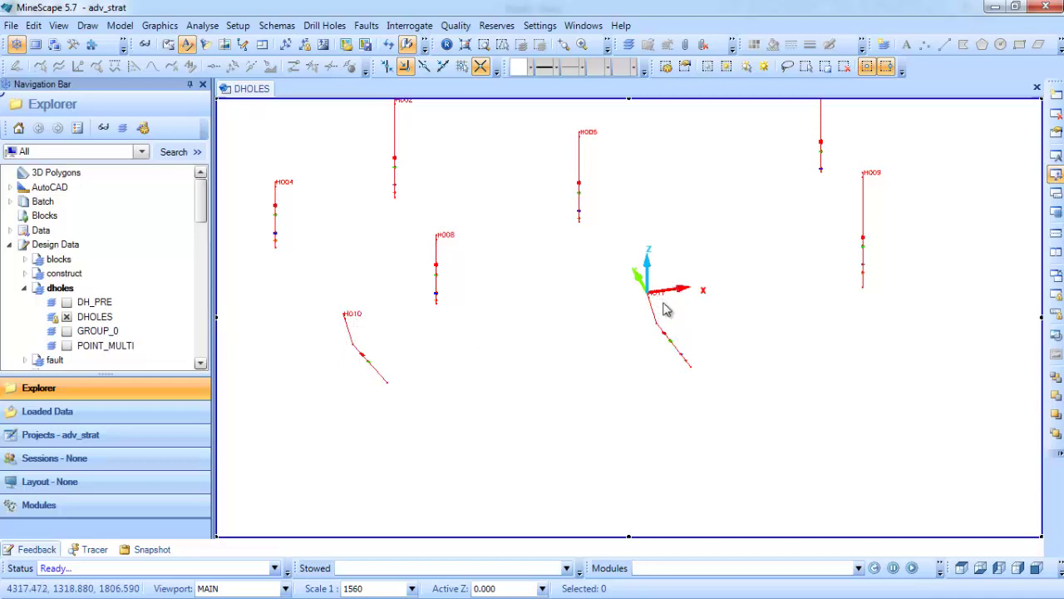
middle_click_drag(705, 299, 665, 297)
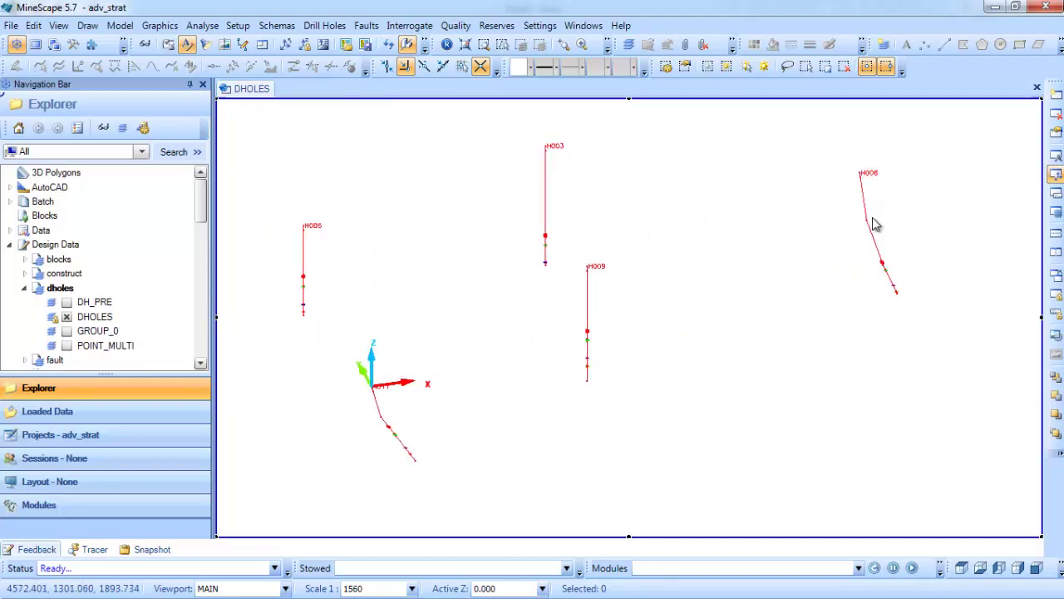